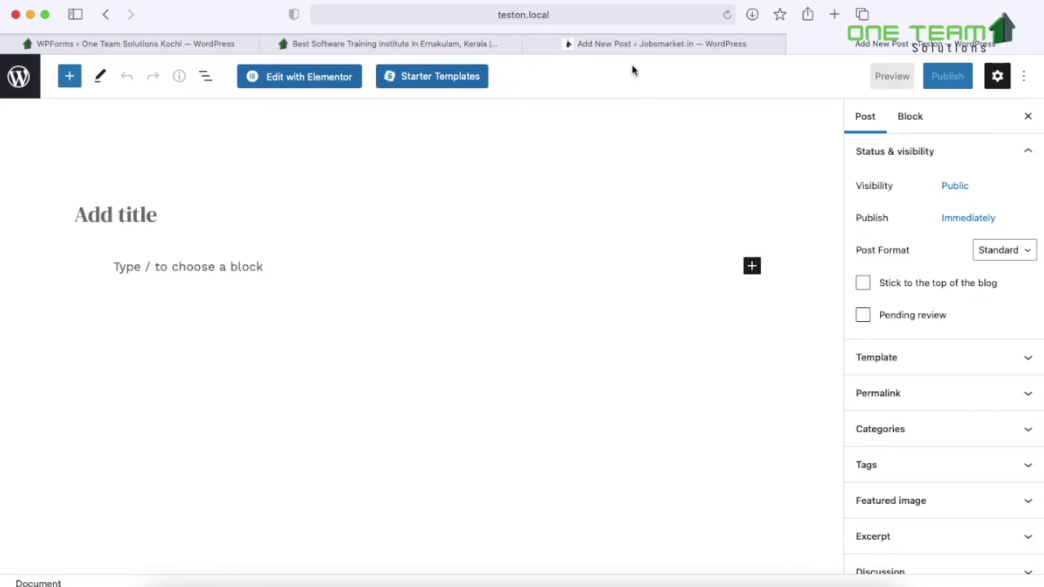
Review the Jobsmarket.in Site Kit dashboard from traffic overview to page speed, and display the additional services available to connect.
{"action": "left_click", "coordinate": [614, 49]}
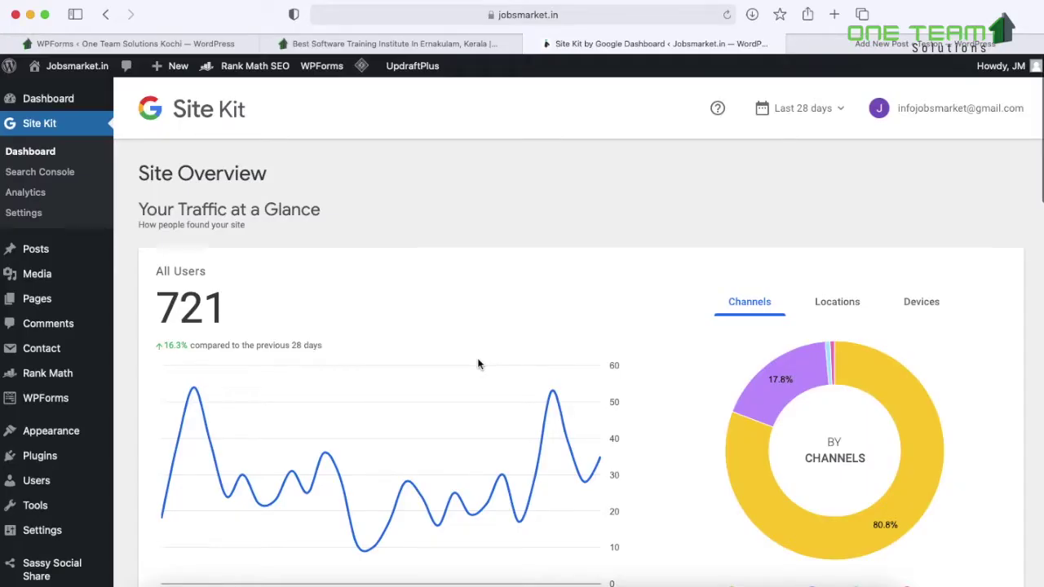
{"action": "scroll", "coordinate": [479, 364], "scroll_direction": "down", "scroll_amount": 15}
{"action": "scroll", "coordinate": [479, 364], "scroll_direction": "down", "scroll_amount": 10}
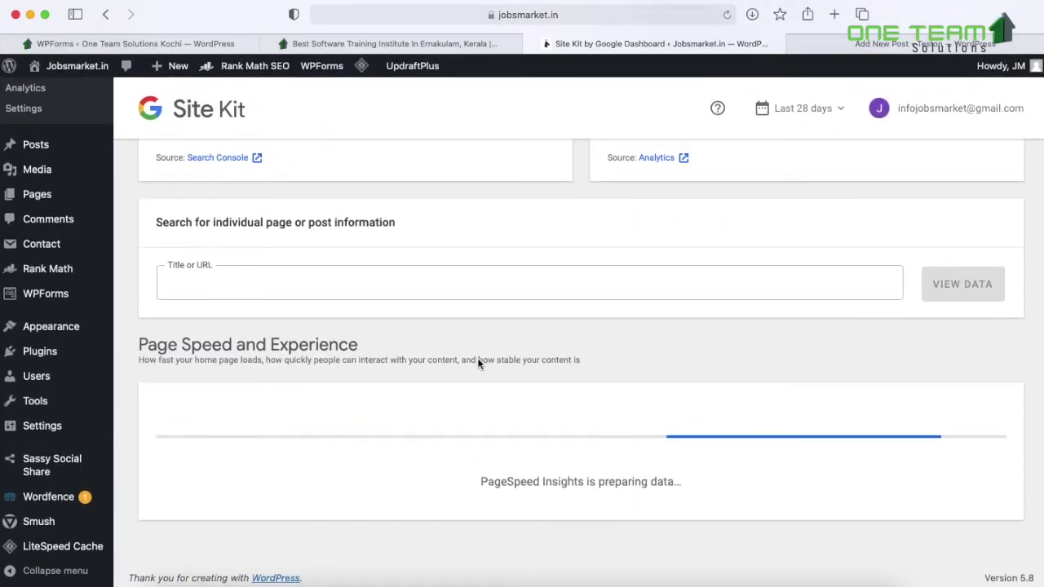
{"action": "scroll", "coordinate": [479, 365], "scroll_direction": "up", "scroll_amount": 10}
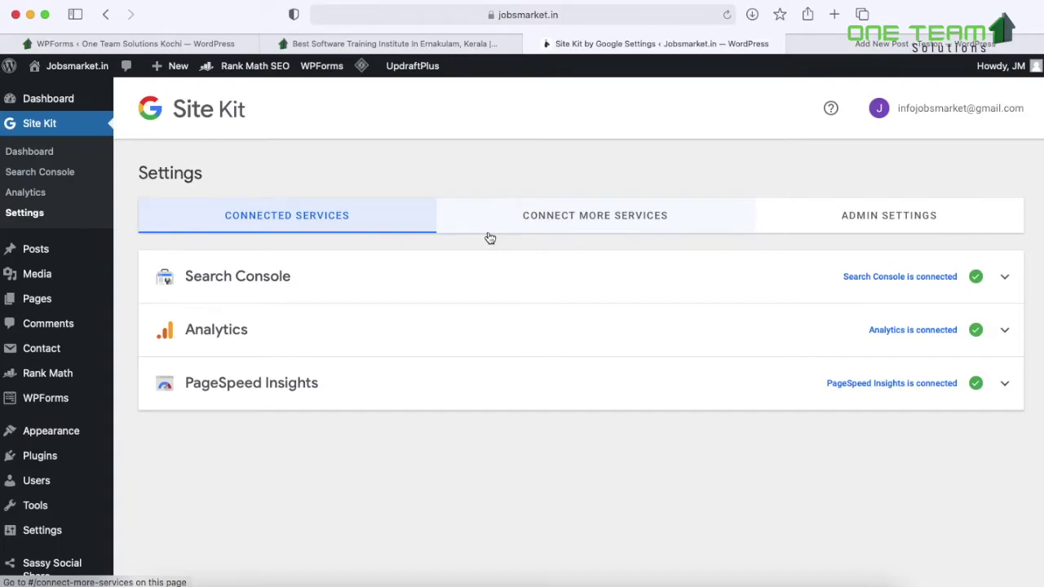
{"action": "left_click", "coordinate": [527, 218]}
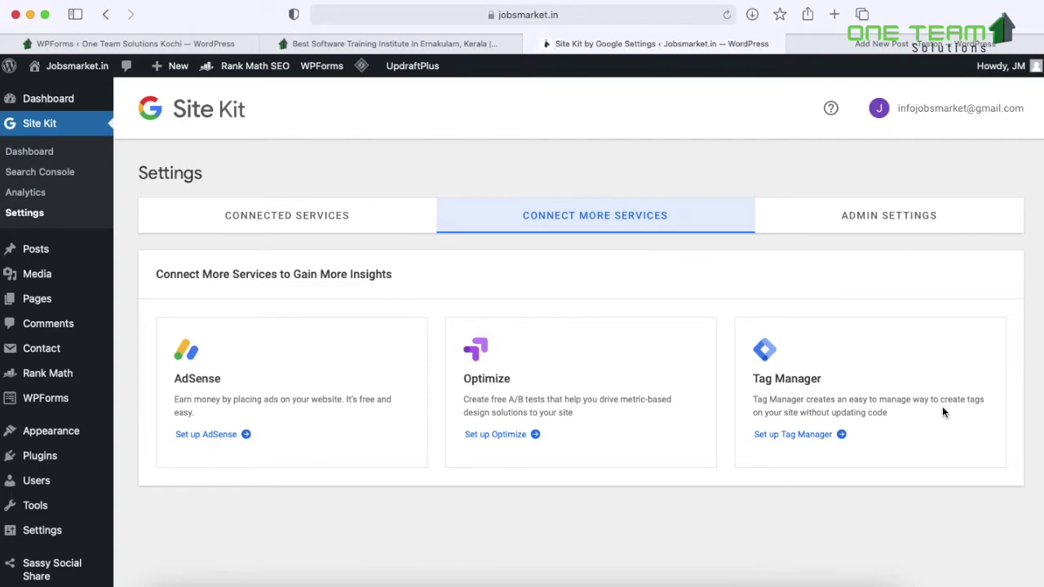
Review the Rank Math and Site Kit summaries on the WordPress dashboard, and reopen the Site Kit dashboard.
{"action": "left_click", "coordinate": [49, 99]}
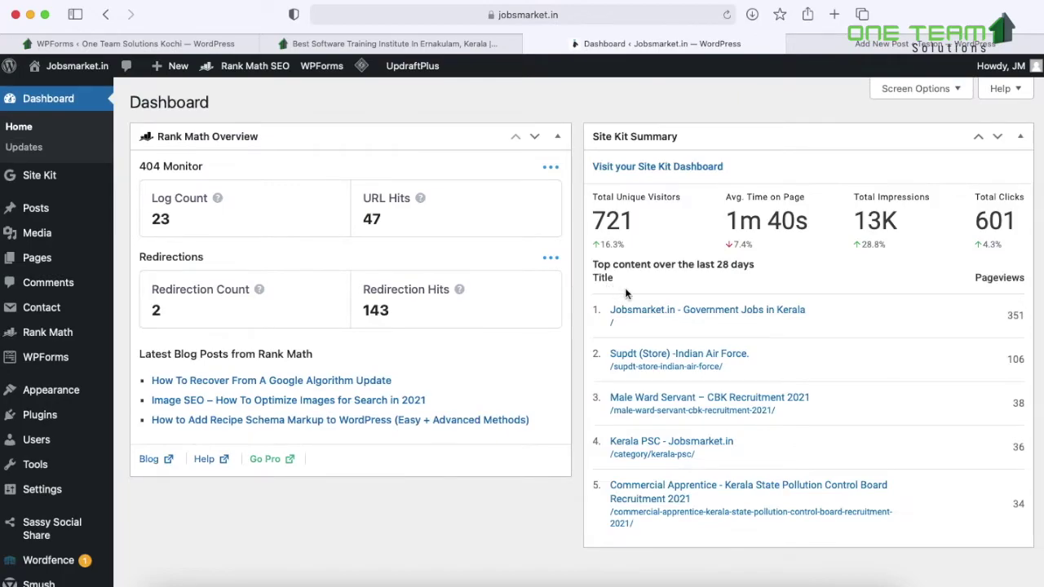
{"action": "scroll", "coordinate": [693, 318], "scroll_direction": "down", "scroll_amount": 2}
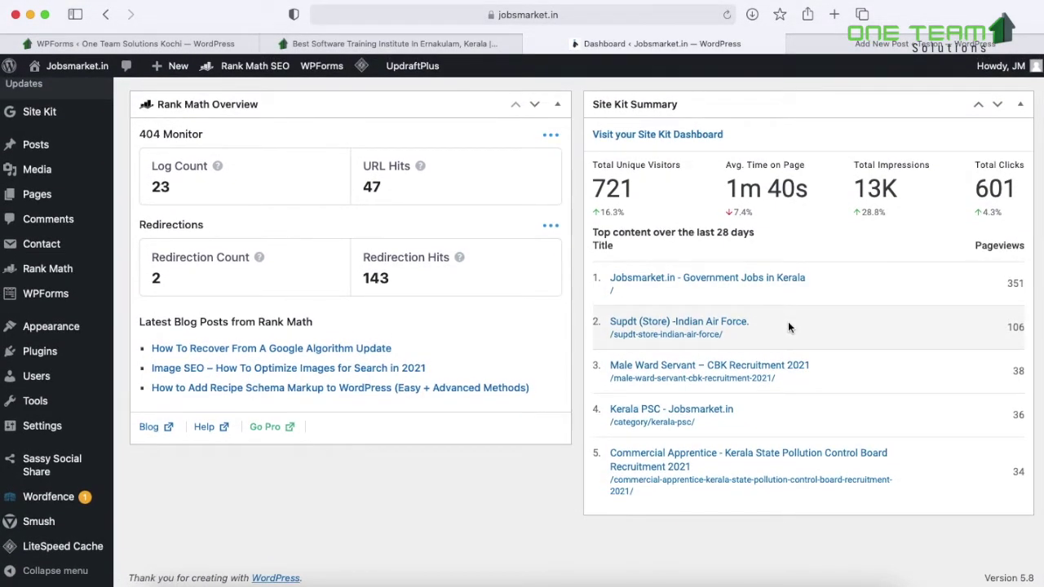
{"action": "scroll", "coordinate": [55, 154], "scroll_direction": "up", "scroll_amount": 2}
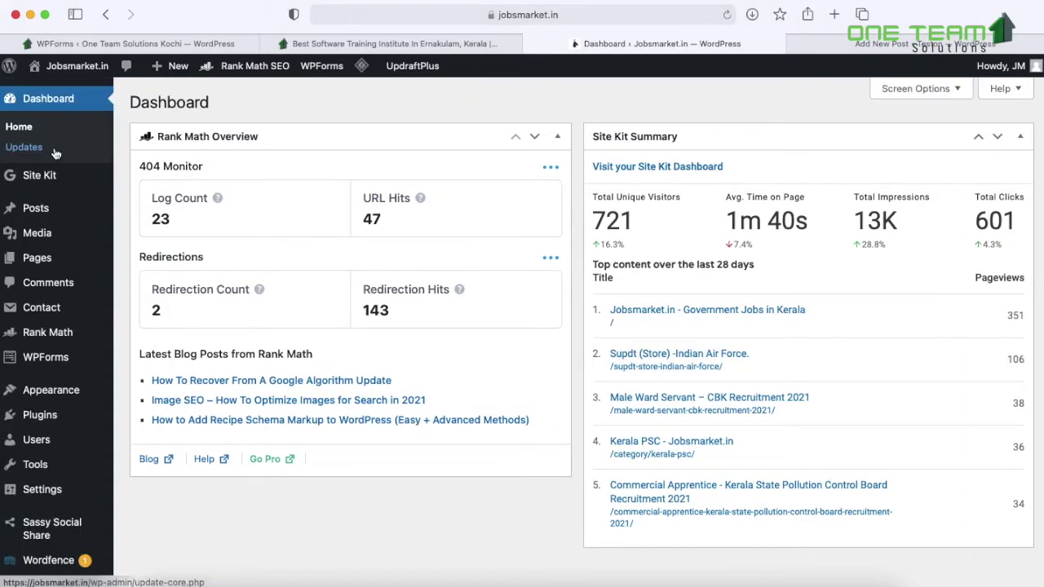
{"action": "mouse_move", "coordinate": [82, 175]}
{"action": "left_click", "coordinate": [151, 180]}
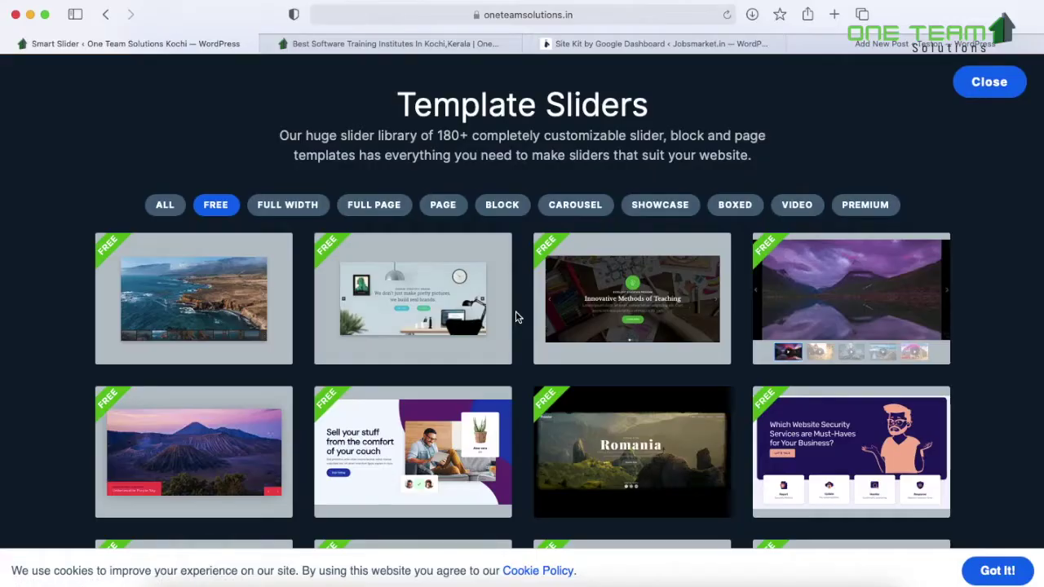
Browse the free Smart Slider templates and advance the One Team Solutions homepage slider by one slide.
{"action": "scroll", "coordinate": [517, 315], "scroll_direction": "down", "scroll_amount": 5}
{"action": "scroll", "coordinate": [515, 317], "scroll_direction": "up", "scroll_amount": 2}
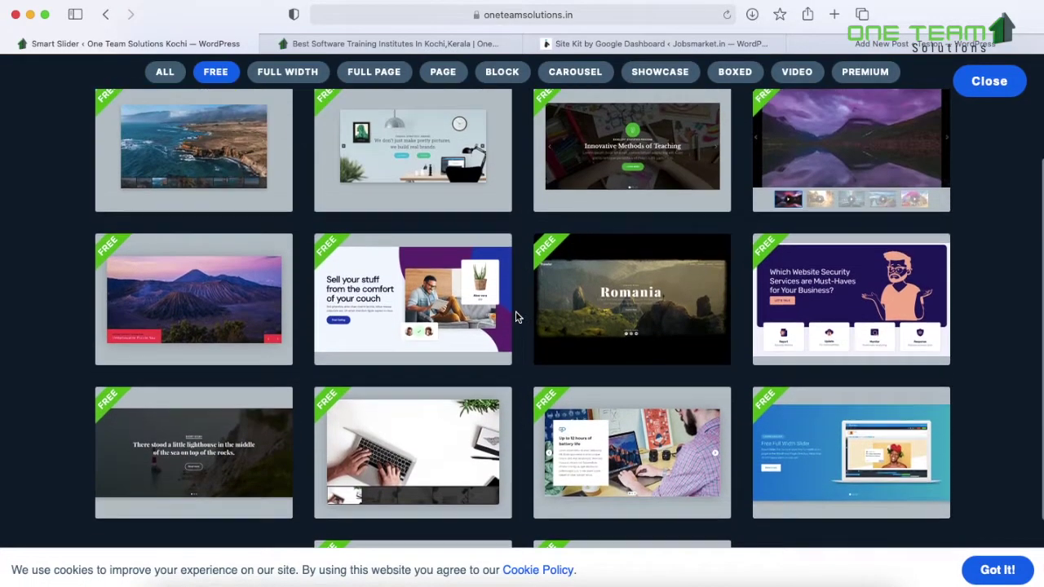
{"action": "scroll", "coordinate": [516, 317], "scroll_direction": "up", "scroll_amount": 3}
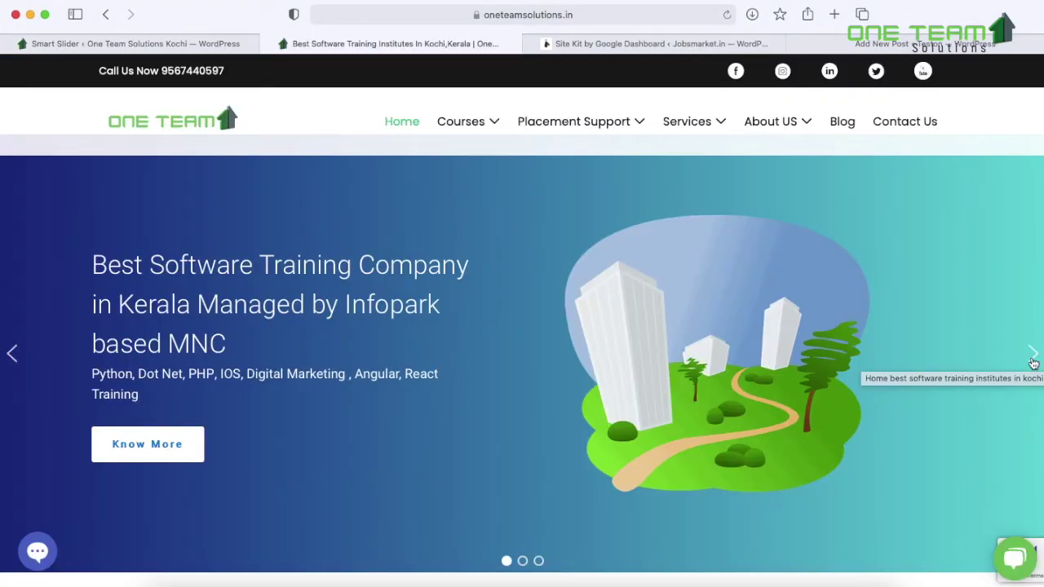
{"action": "left_click", "coordinate": [1033, 359]}
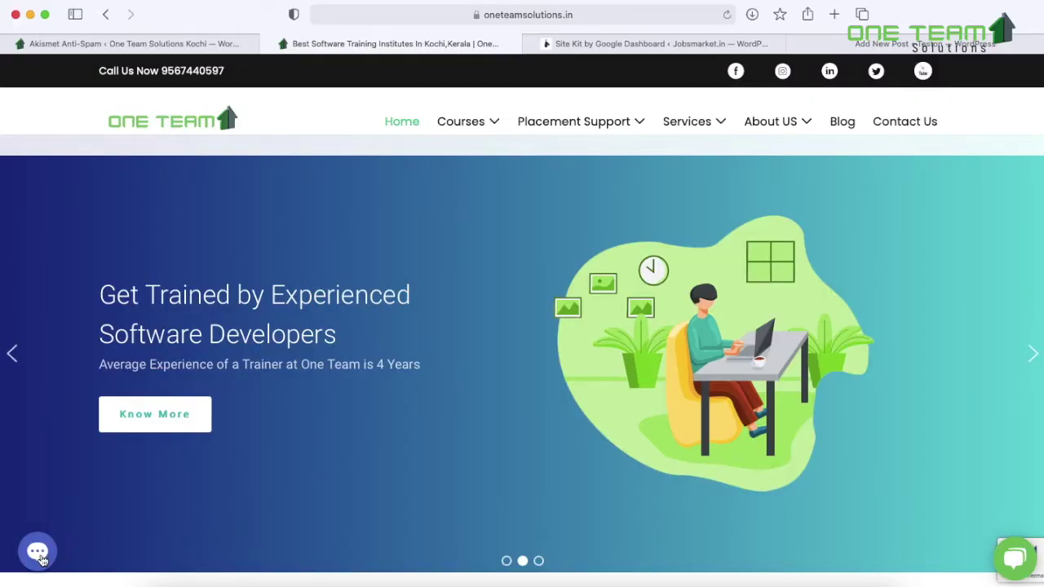
Expand the homepage contact widget and review its Chaty settings, from channels and widget customization to the launch options.
{"action": "left_click", "coordinate": [39, 556]}
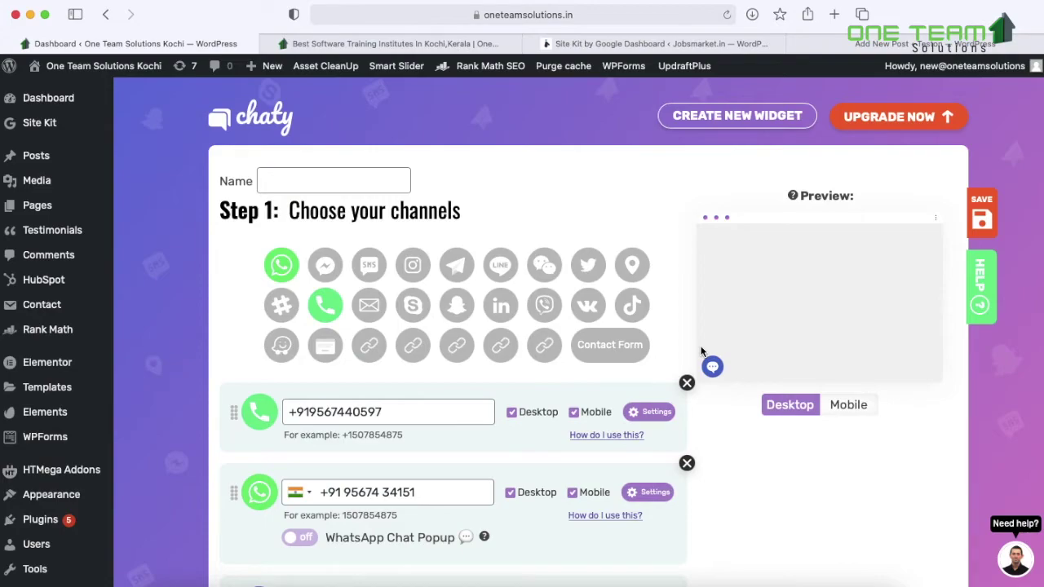
{"action": "scroll", "coordinate": [701, 352], "scroll_direction": "down", "scroll_amount": 2}
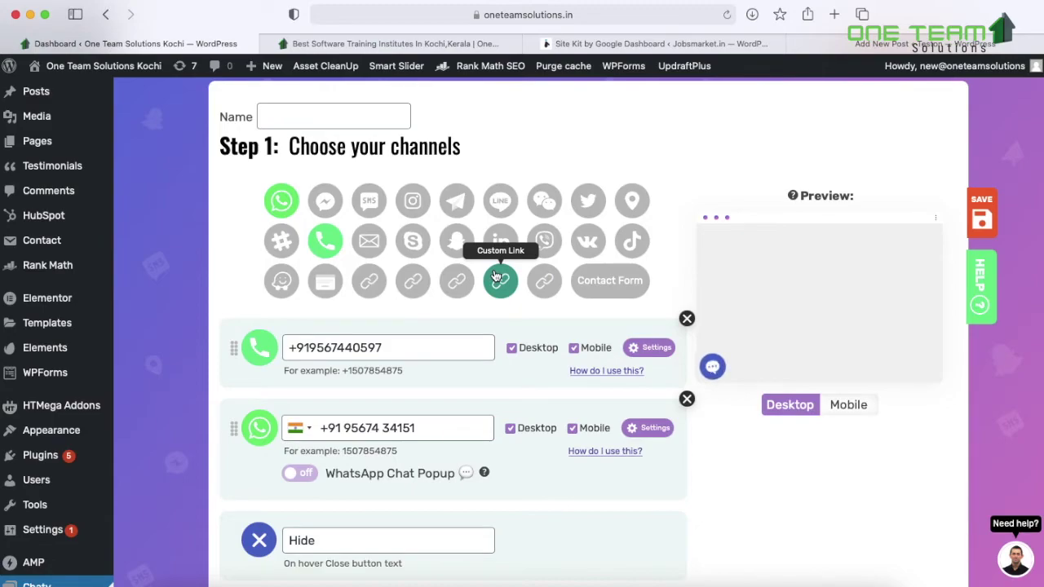
{"action": "scroll", "coordinate": [495, 275], "scroll_direction": "down", "scroll_amount": 5}
{"action": "scroll", "coordinate": [530, 327], "scroll_direction": "down", "scroll_amount": 12}
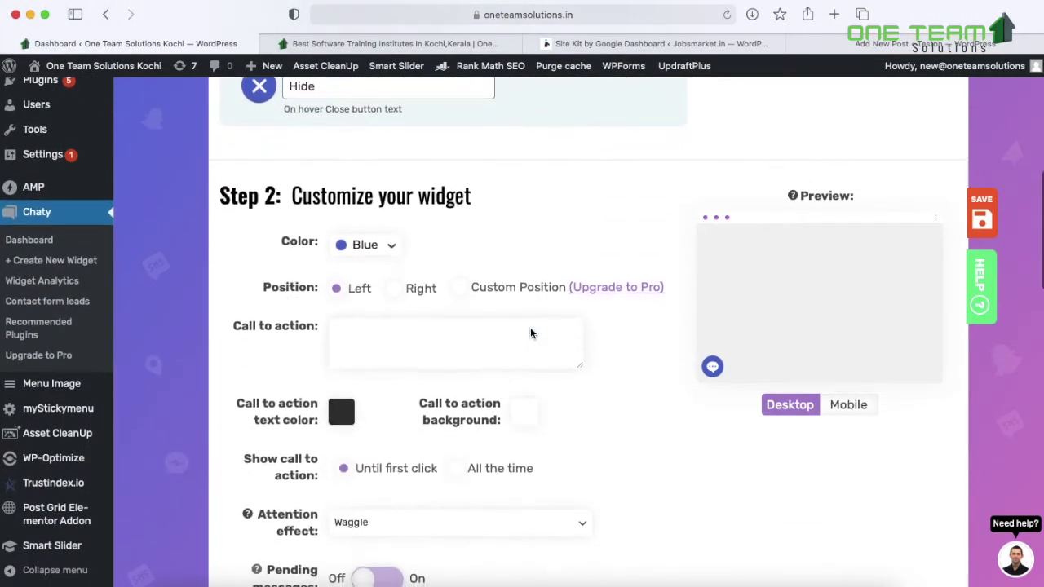
{"action": "scroll", "coordinate": [530, 327], "scroll_direction": "down", "scroll_amount": 15}
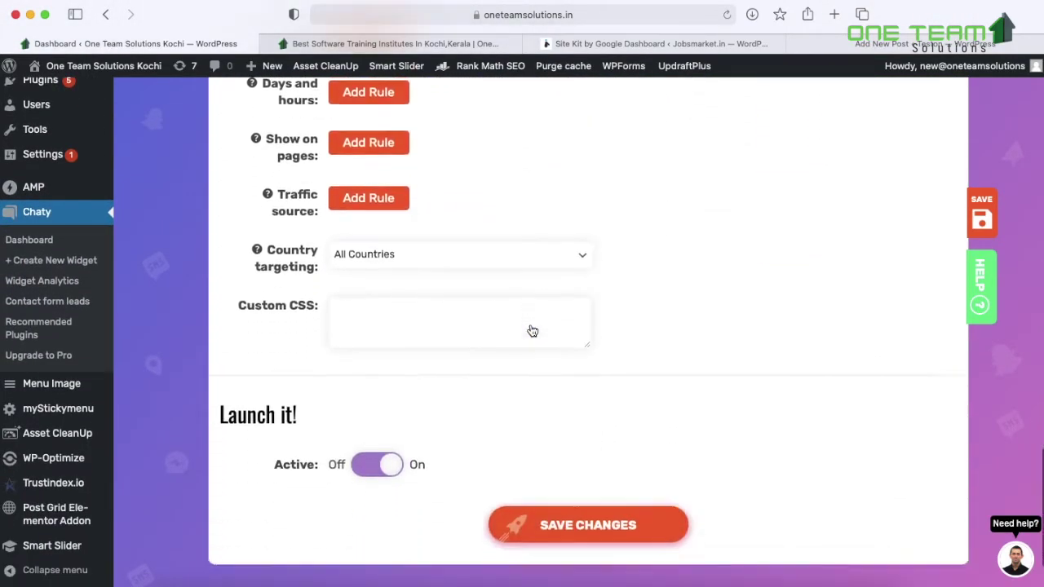
{"action": "scroll", "coordinate": [530, 330], "scroll_direction": "up", "scroll_amount": 20}
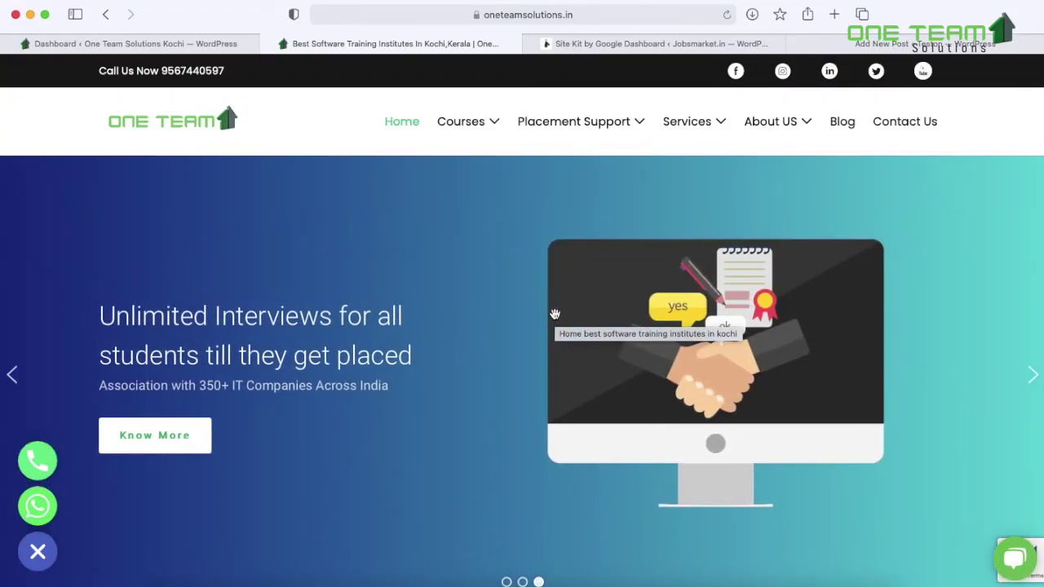
Look over the One Team Solutions homepage from the hero slider to the Popular Courses section.
{"action": "scroll", "coordinate": [554, 314], "scroll_direction": "down", "scroll_amount": 2}
{"action": "scroll", "coordinate": [554, 314], "scroll_direction": "down", "scroll_amount": 5}
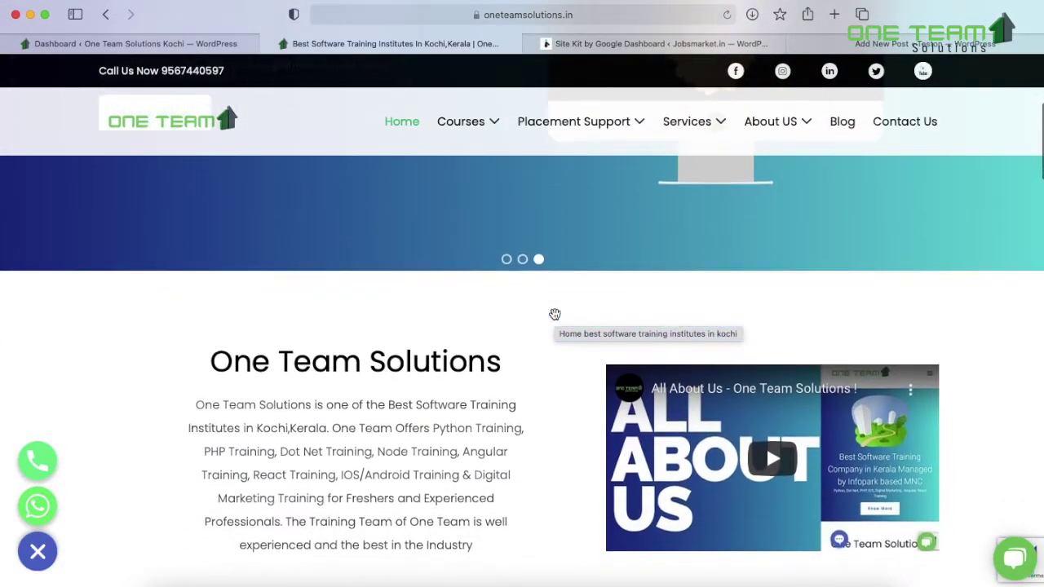
{"action": "scroll", "coordinate": [554, 318], "scroll_direction": "down", "scroll_amount": 3}
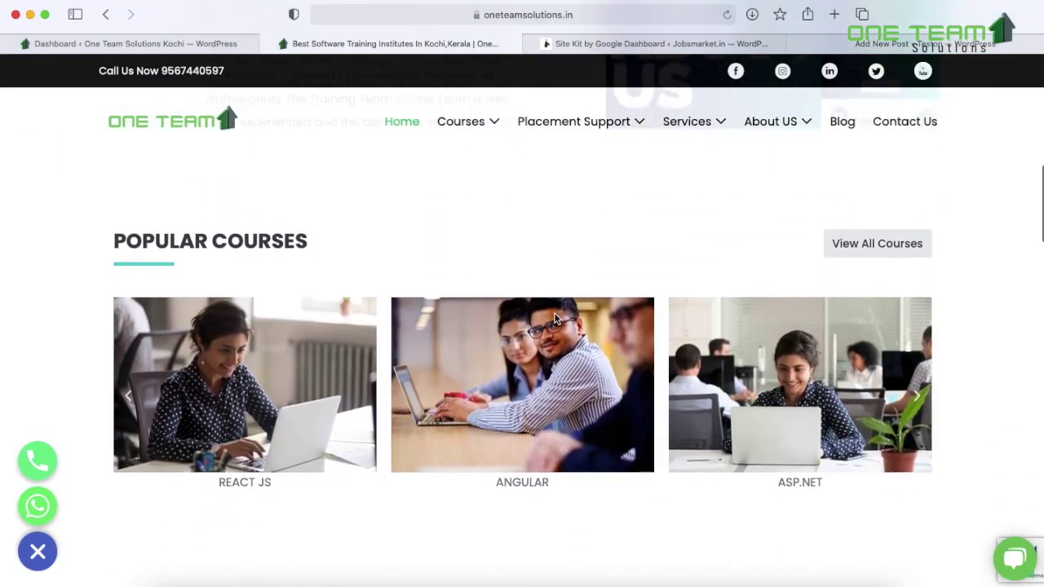
{"action": "scroll", "coordinate": [554, 314], "scroll_direction": "up", "scroll_amount": 7}
{"action": "scroll", "coordinate": [554, 315], "scroll_direction": "down", "scroll_amount": 2}
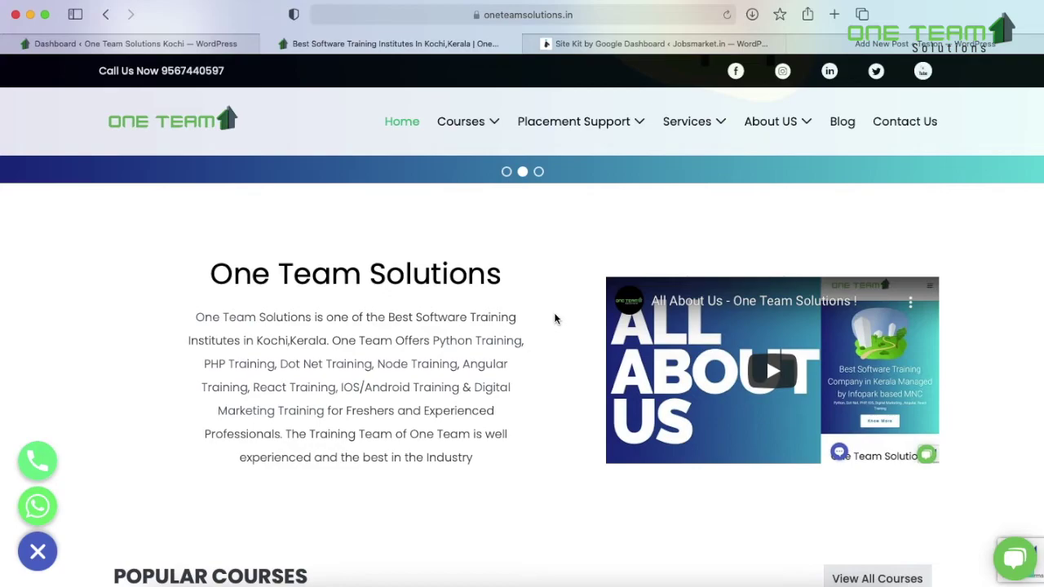
{"action": "scroll", "coordinate": [553, 317], "scroll_direction": "up", "scroll_amount": 5}
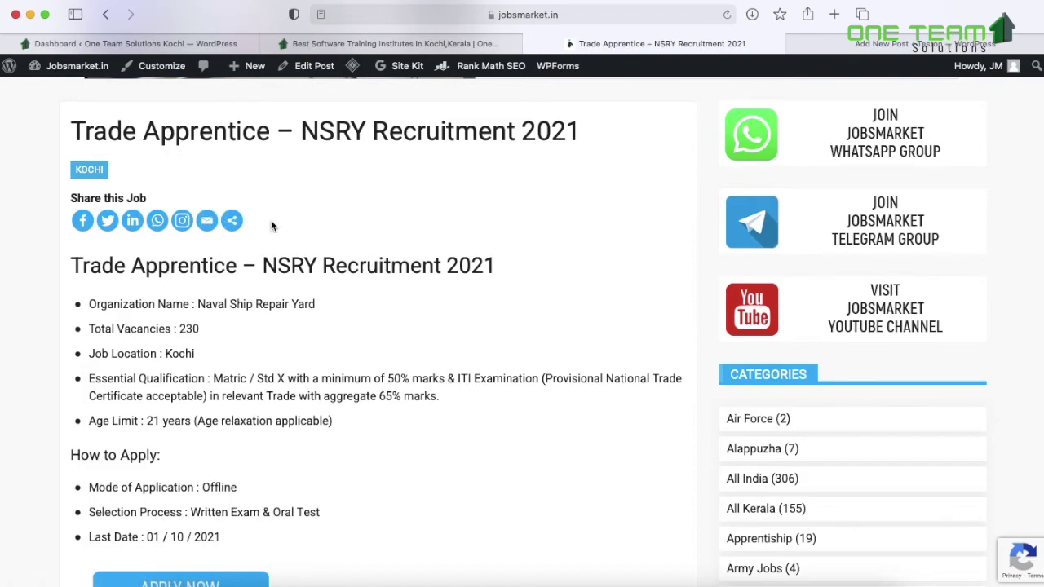
Examine the social share icons above and below the Trade Apprentice – NSRY Recruitment 2021 job post.
{"action": "scroll", "coordinate": [271, 226], "scroll_direction": "down", "scroll_amount": 2}
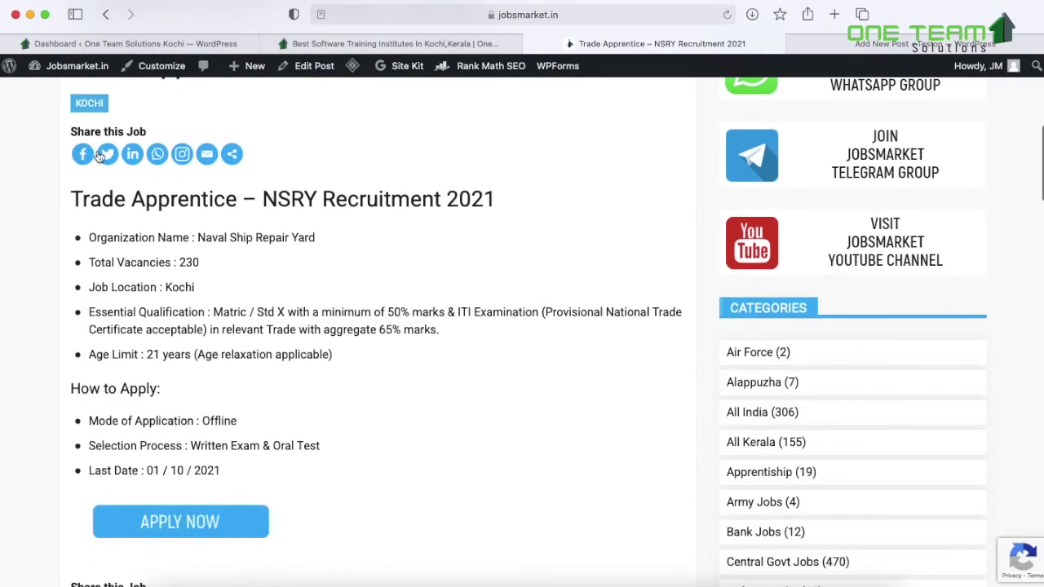
{"action": "scroll", "coordinate": [340, 179], "scroll_direction": "down", "scroll_amount": 5}
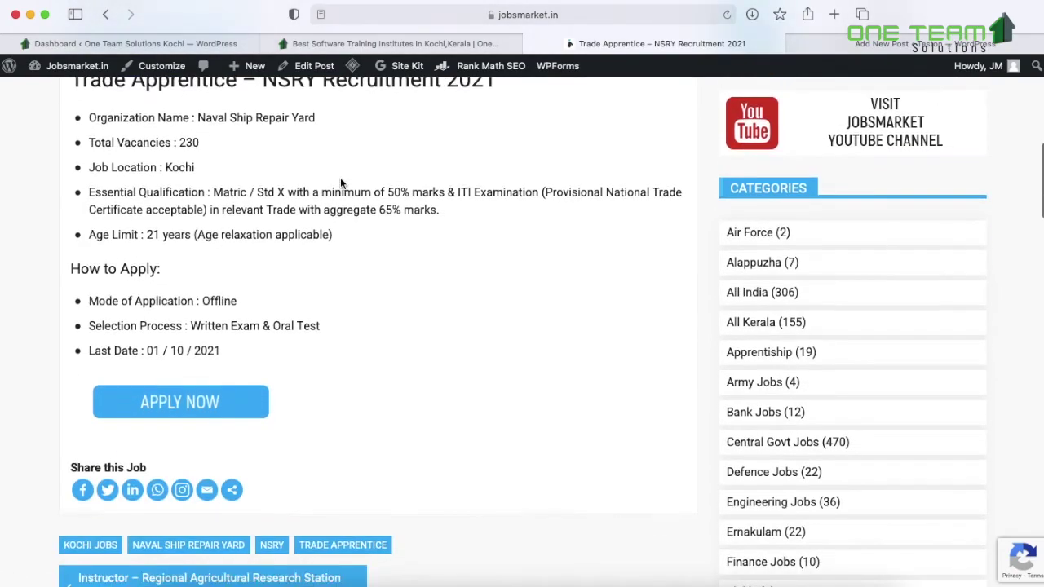
{"action": "scroll", "coordinate": [340, 179], "scroll_direction": "up", "scroll_amount": 5}
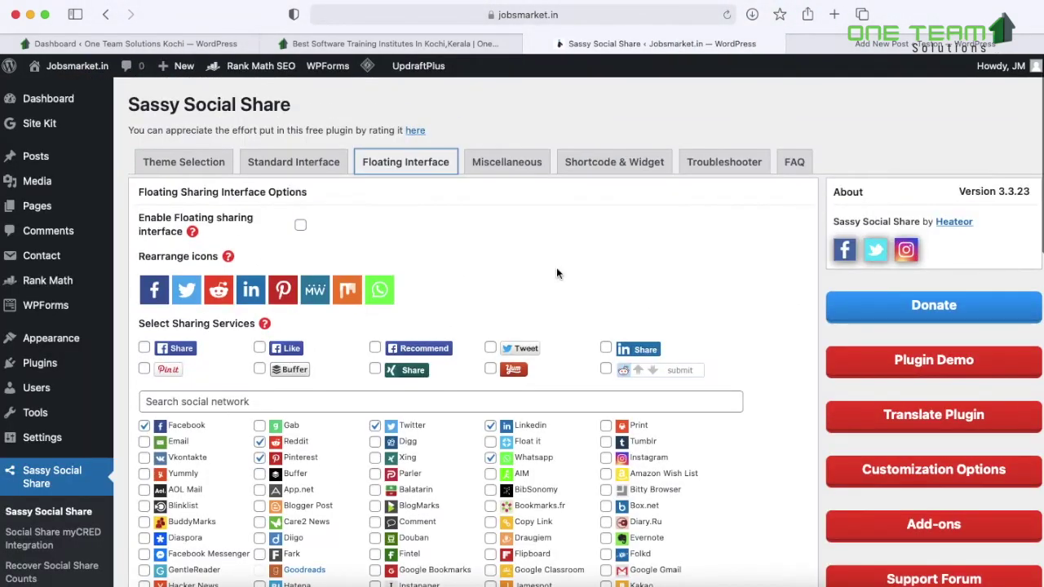
Review the Floating Interface options of Sassy Social Share, including the sharing services and alignment settings.
{"action": "scroll", "coordinate": [556, 273], "scroll_direction": "down", "scroll_amount": 3}
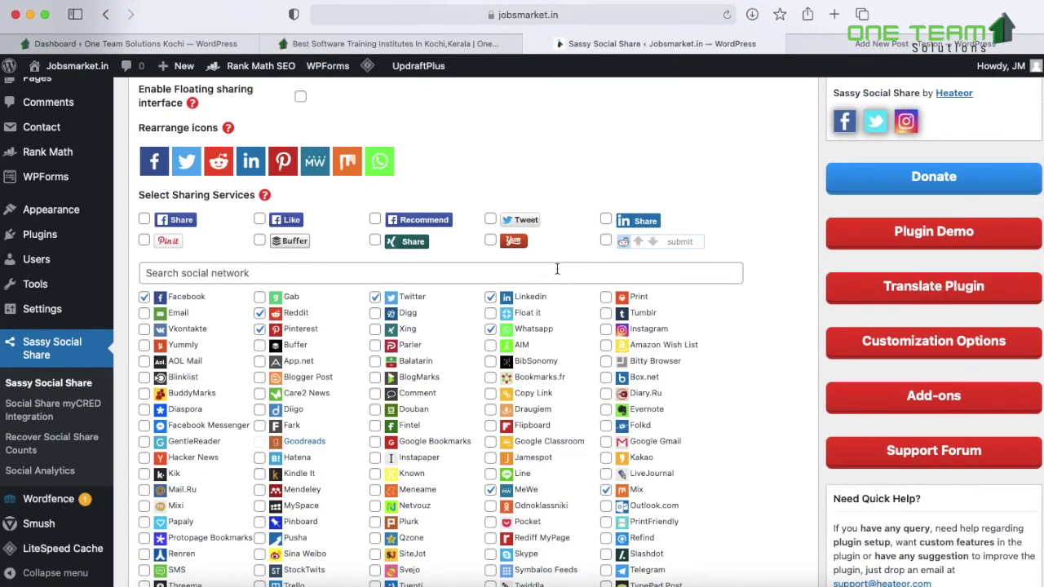
{"action": "scroll", "coordinate": [557, 269], "scroll_direction": "down", "scroll_amount": 4}
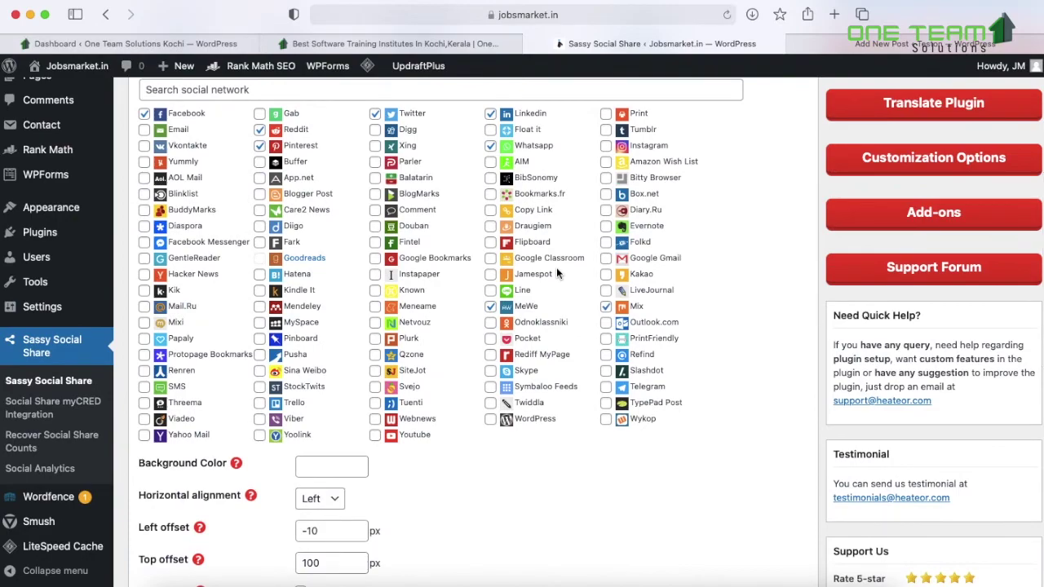
{"action": "scroll", "coordinate": [557, 273], "scroll_direction": "up", "scroll_amount": 7}
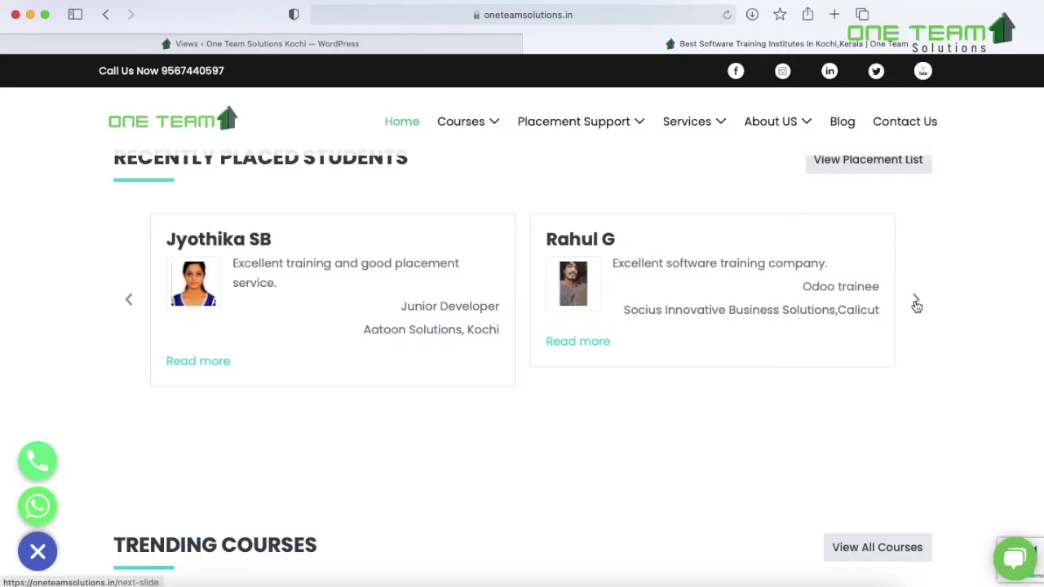
Advance the Recently Placed Students testimonial carousel on the homepage twice.
{"action": "left_click", "coordinate": [916, 301]}
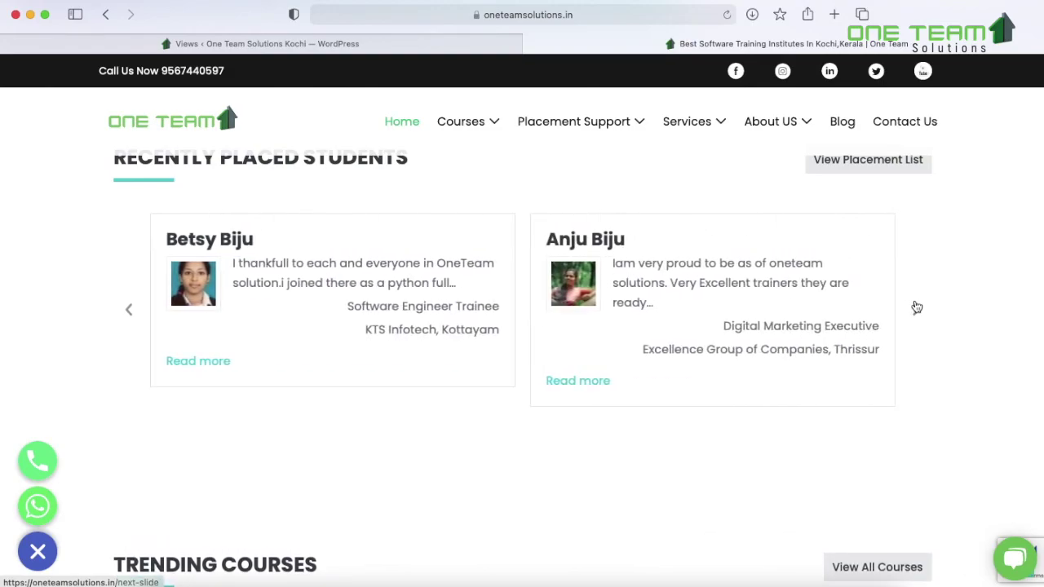
{"action": "left_click", "coordinate": [915, 307]}
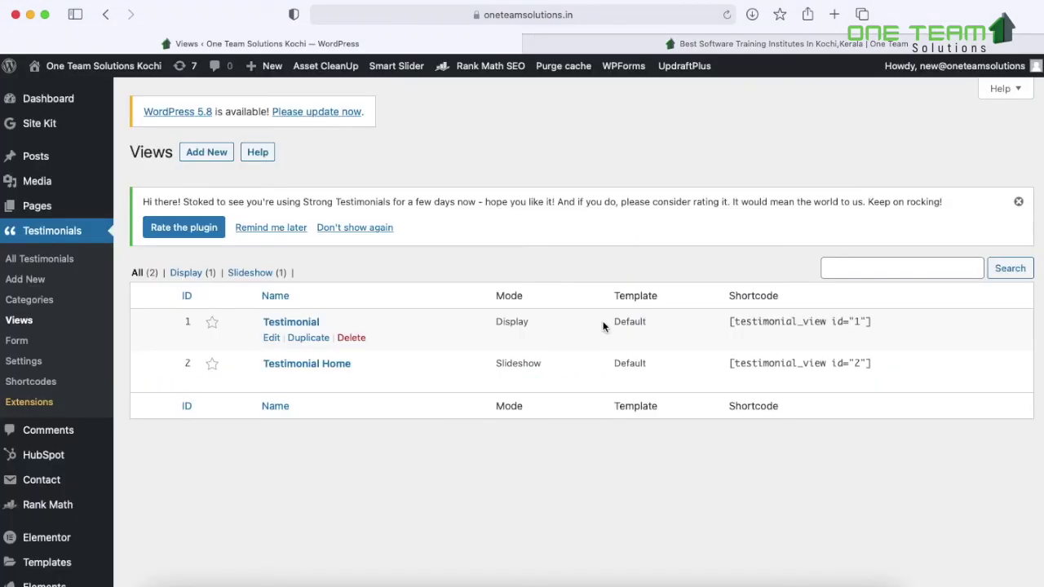